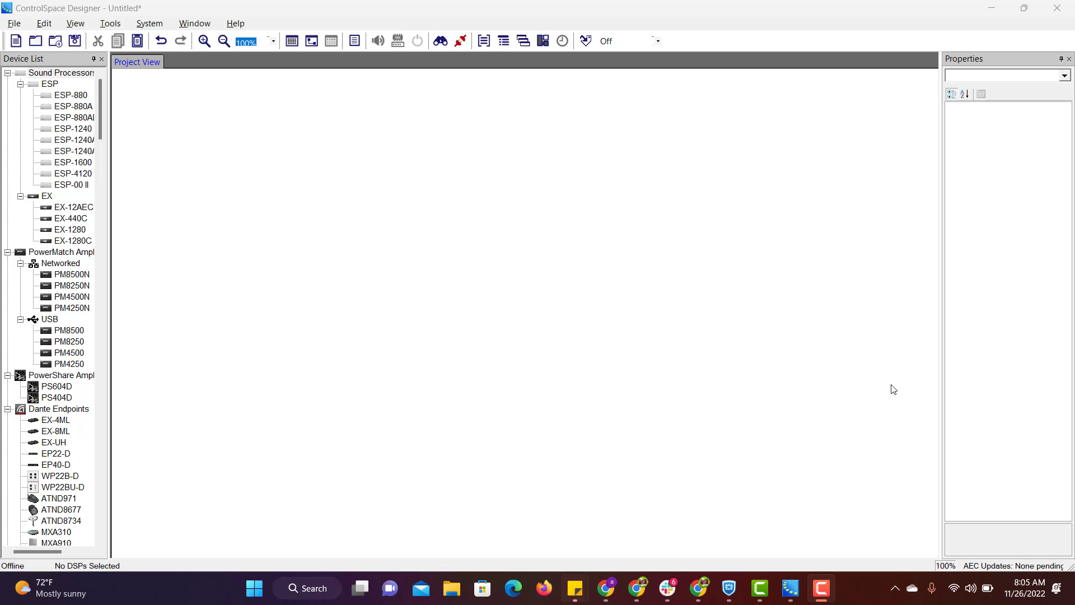
Place an EX-1280C from the Device List onto Project View and rename it AVu
drag(57, 243, 374, 241)
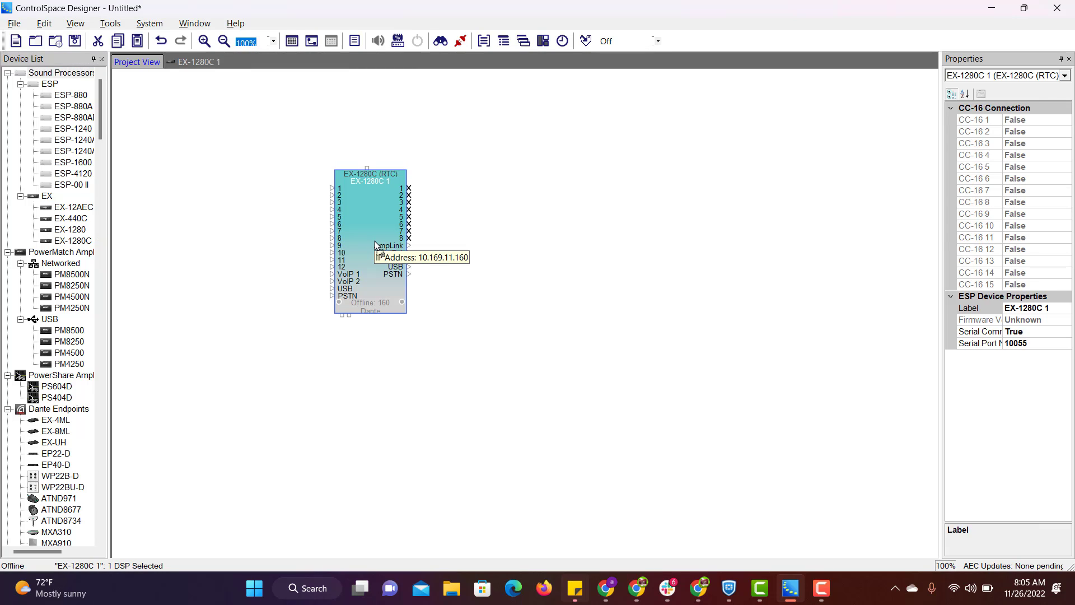
right_click(363, 191)
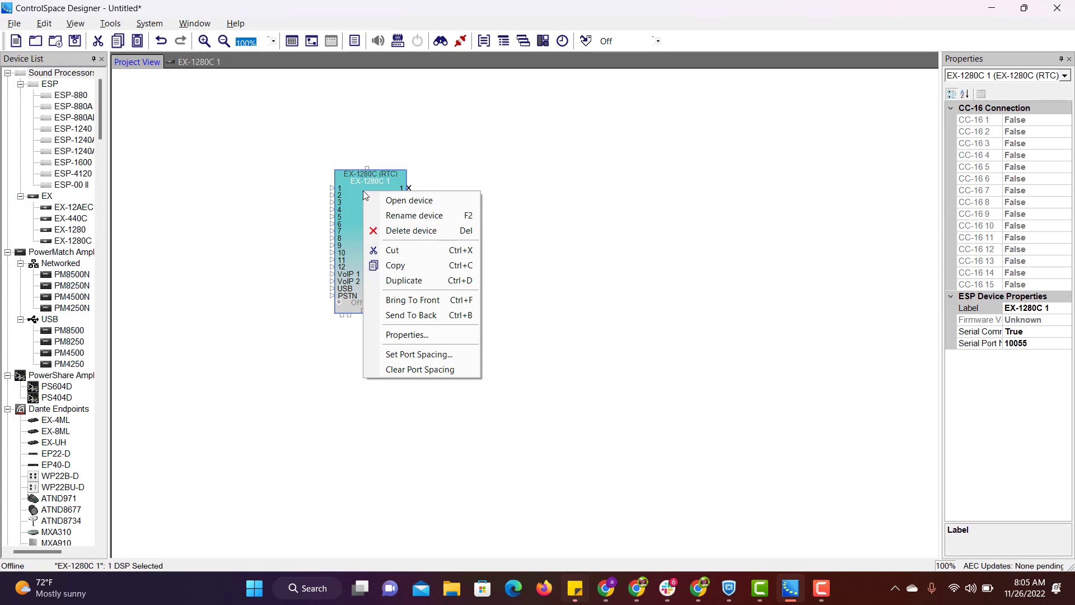
click(414, 215)
text(AVu)
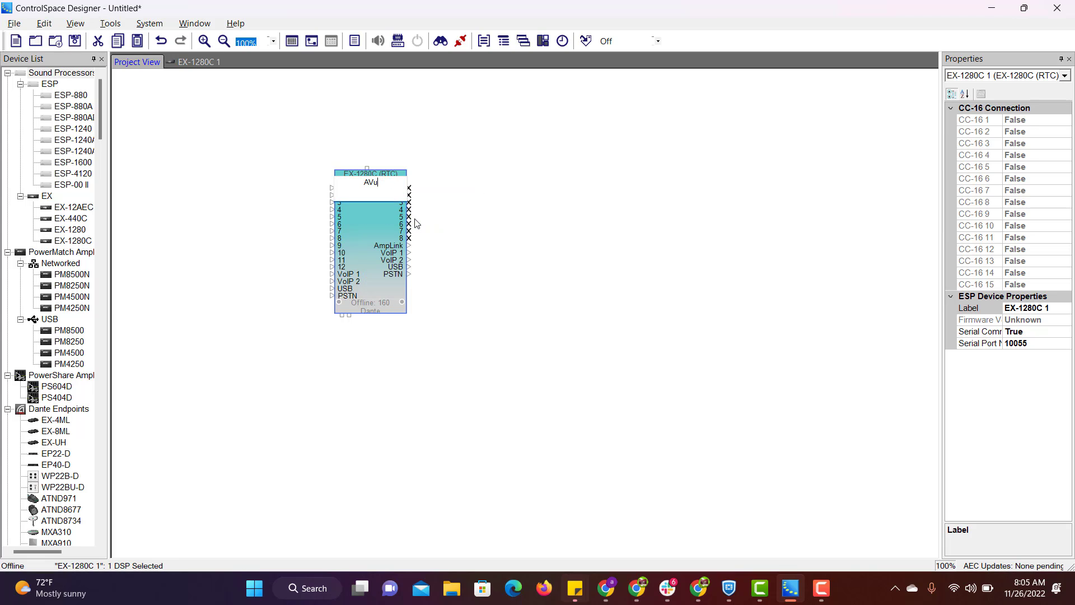
key(Return)
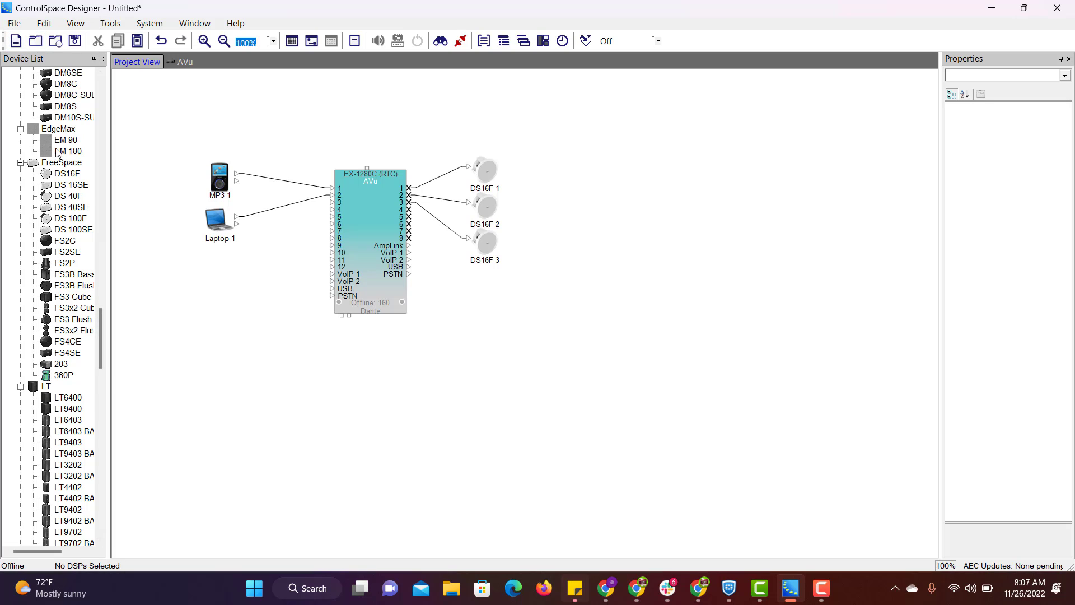
Rename speakers DS16F 1, 2 and 3 to Z1, Z2 and Z3
right_click(485, 175)
click(525, 186)
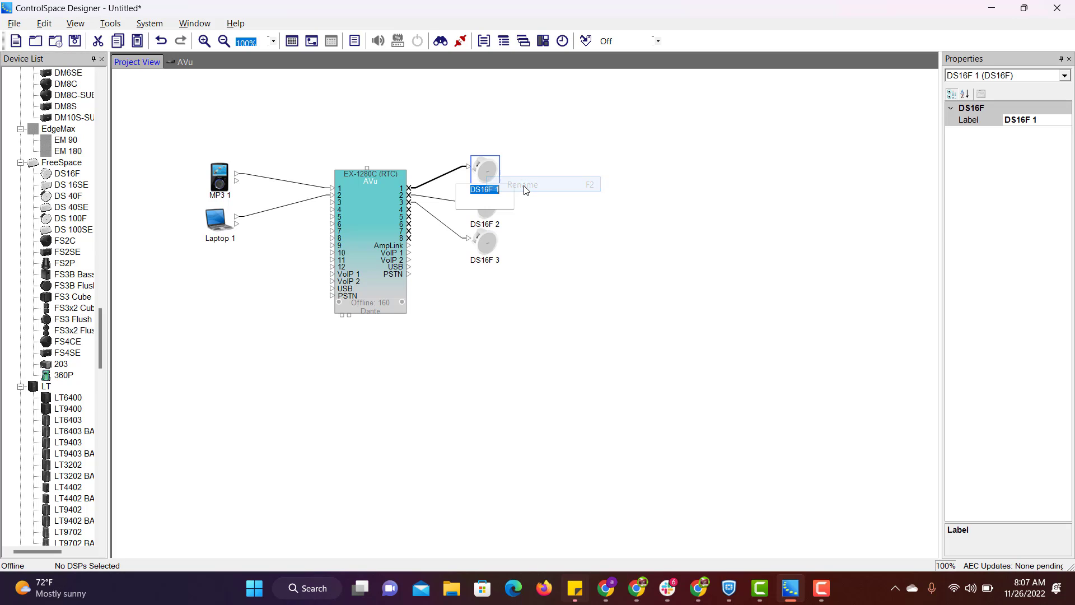
text(Z1)
click(694, 224)
right_click(481, 212)
click(543, 224)
text(Z2)
click(680, 311)
right_click(487, 262)
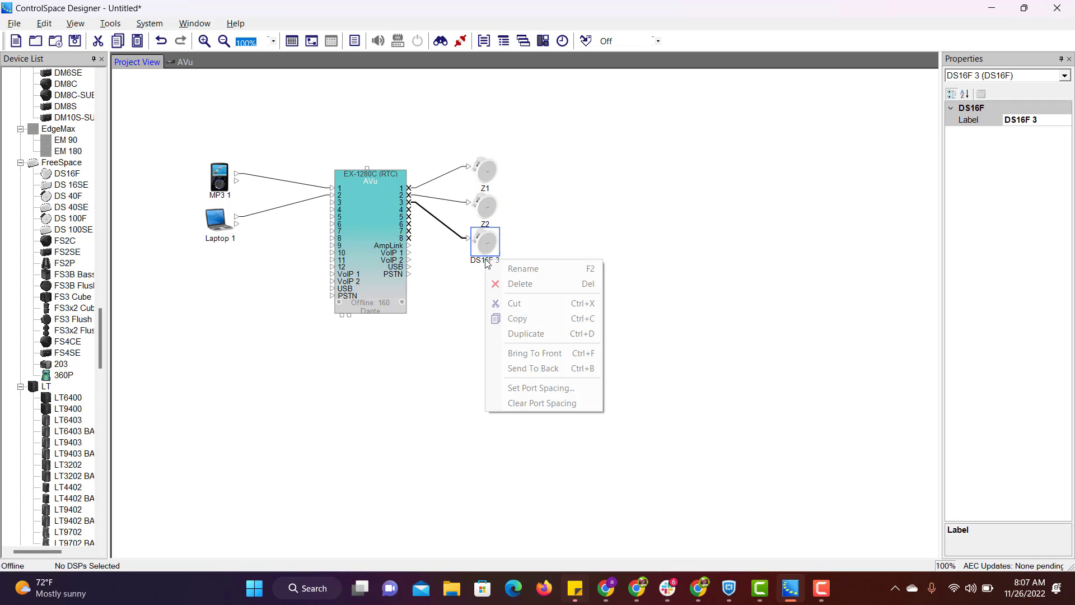
click(523, 269)
text(Z3)
click(721, 396)
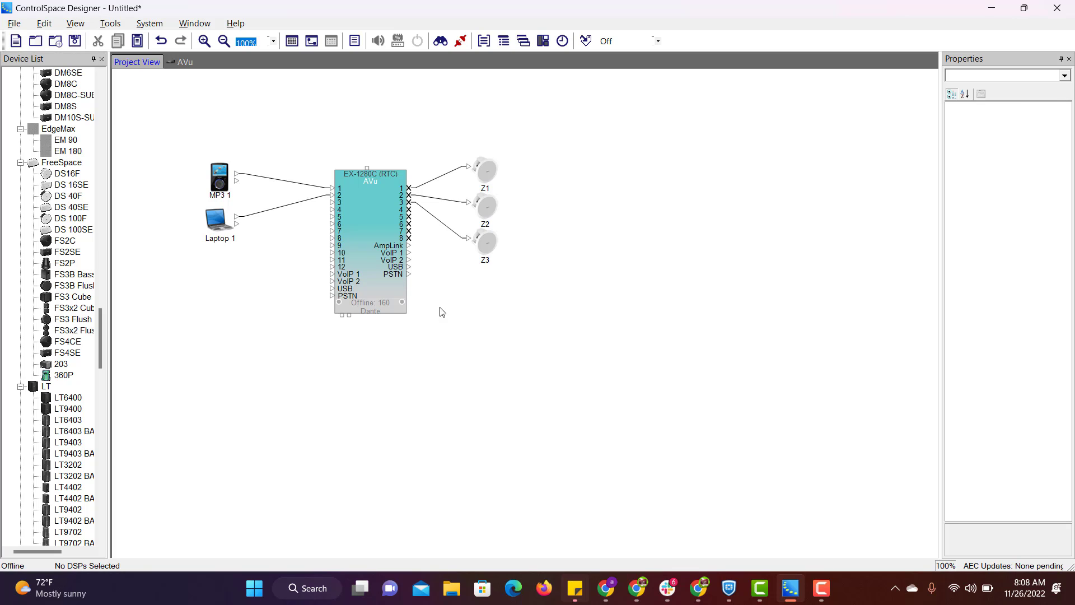
Open AVu's signal-flow page and rename its Analog In 1 block to Input
double_click(373, 233)
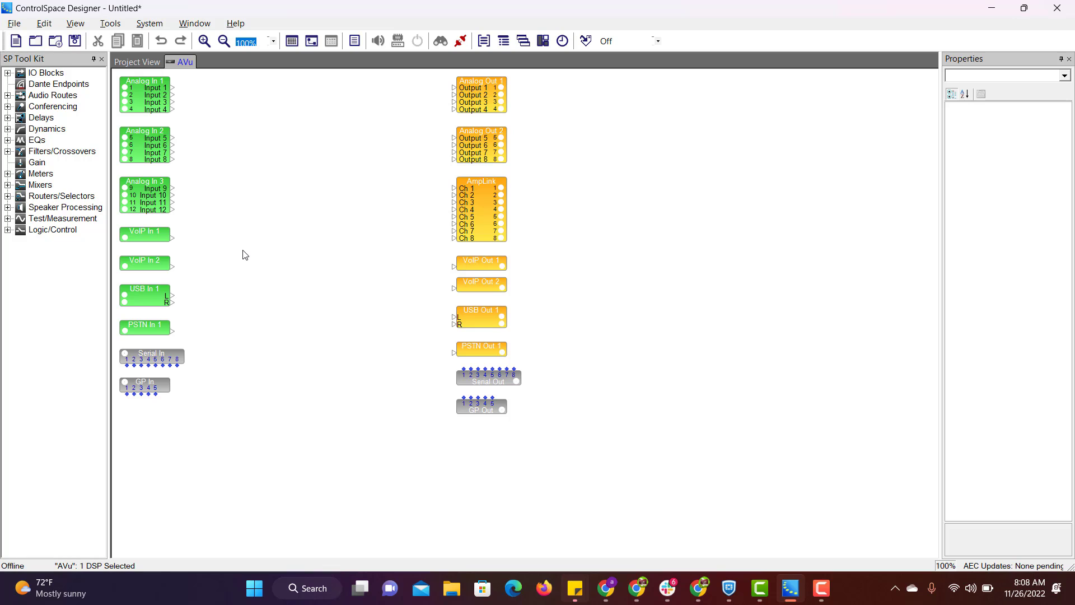
right_click(150, 94)
click(187, 114)
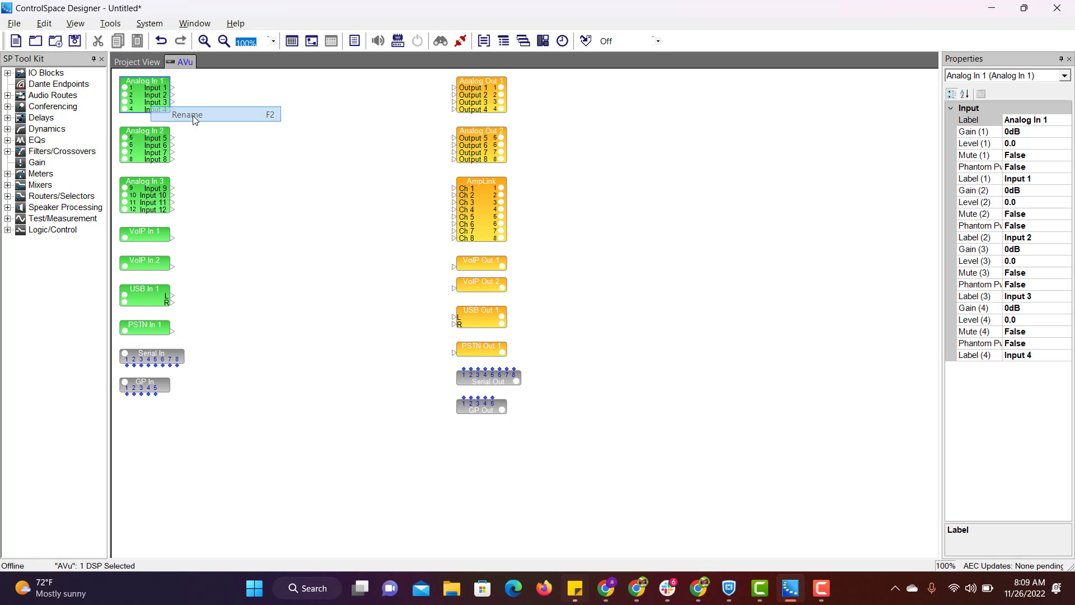
text(Input)
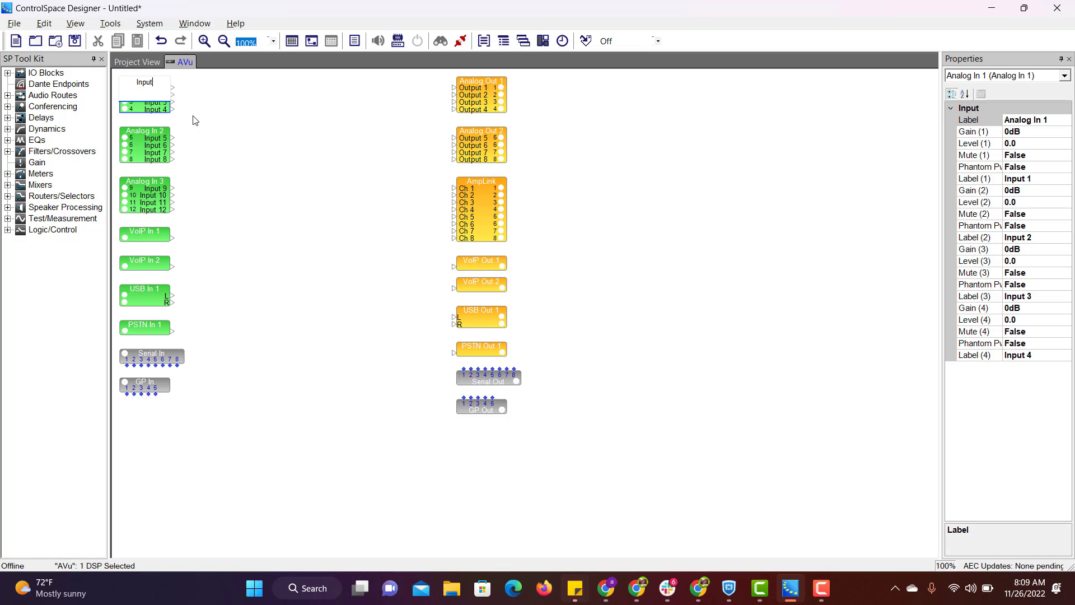
key(Return)
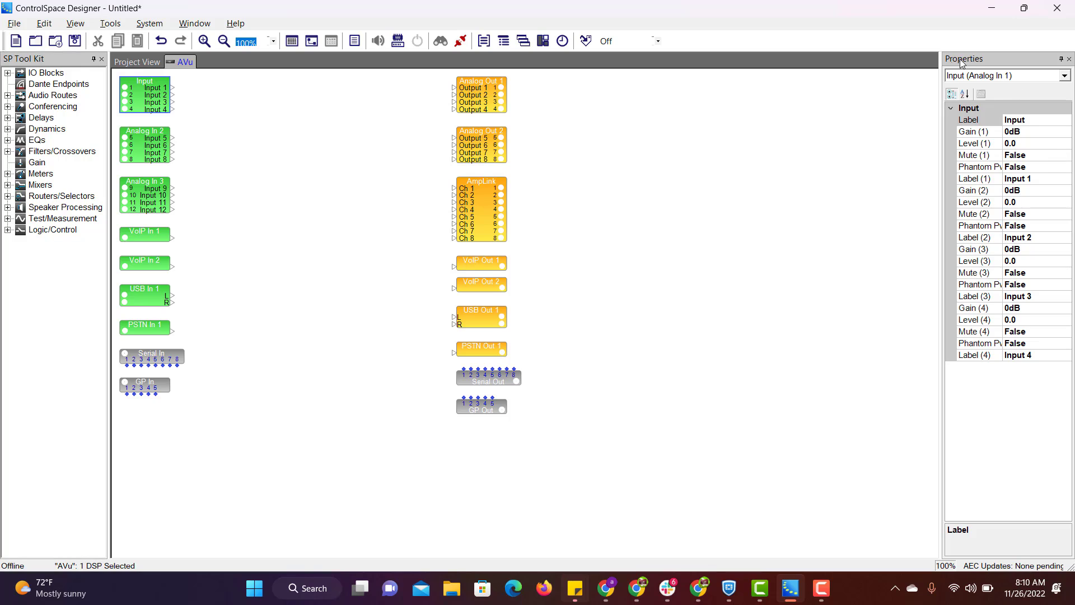
Set the Input block's Label (1) to MP3 and Label (2) to Laptop
click(1039, 176)
key(BackSpace)
key(BackSpace)
key(BackSpace)
key(BackSpace)
key(BackSpace)
key(BackSpace)
key(BackSpace)
text(MP3)
key(Return)
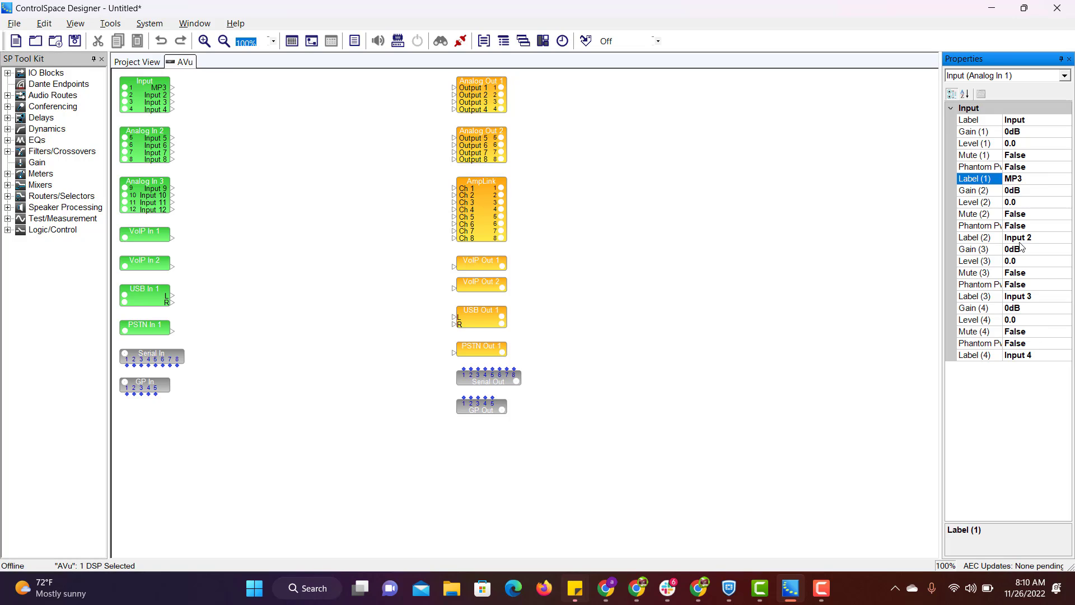
click(1041, 238)
text(Laptop)
click(776, 312)
click(493, 104)
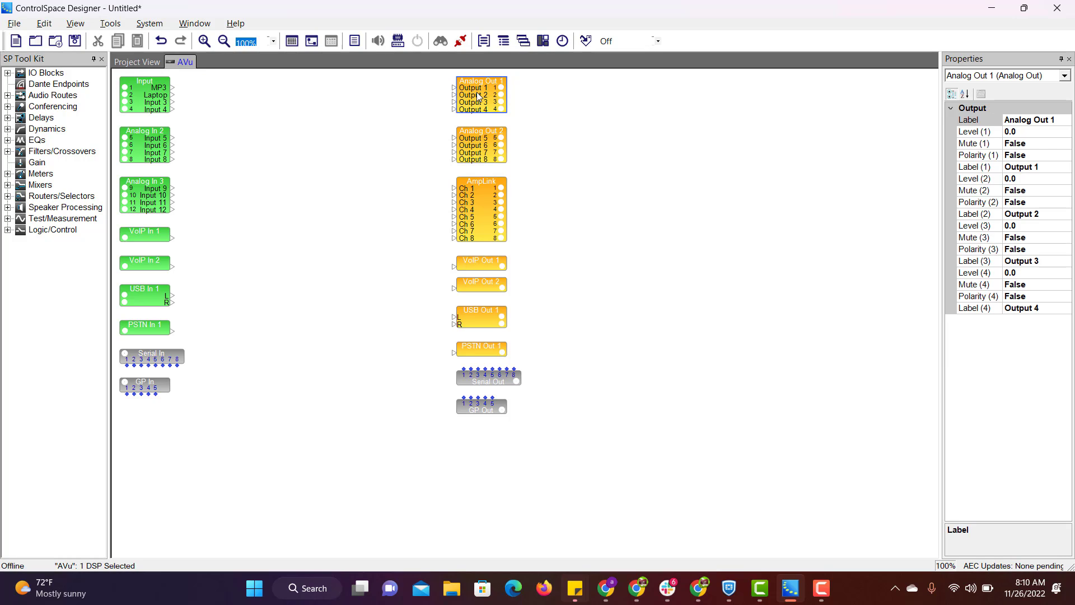
Set Analog Out 1's Label (1)–(3) to Zone1, Zone2 and Zone3
click(1046, 167)
text(Zone1)
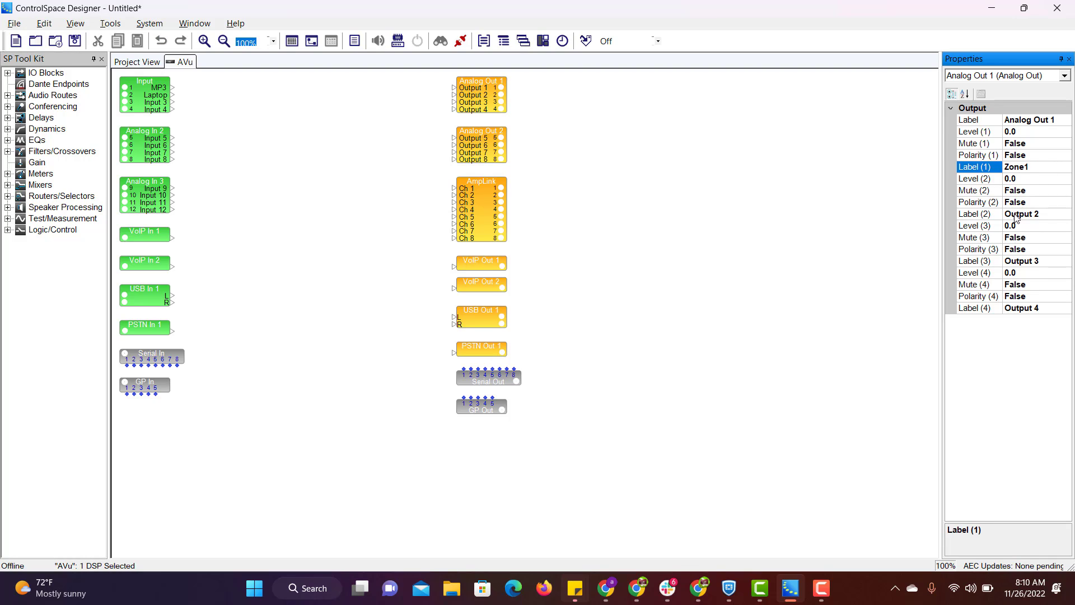
click(1050, 214)
text(Zone1)
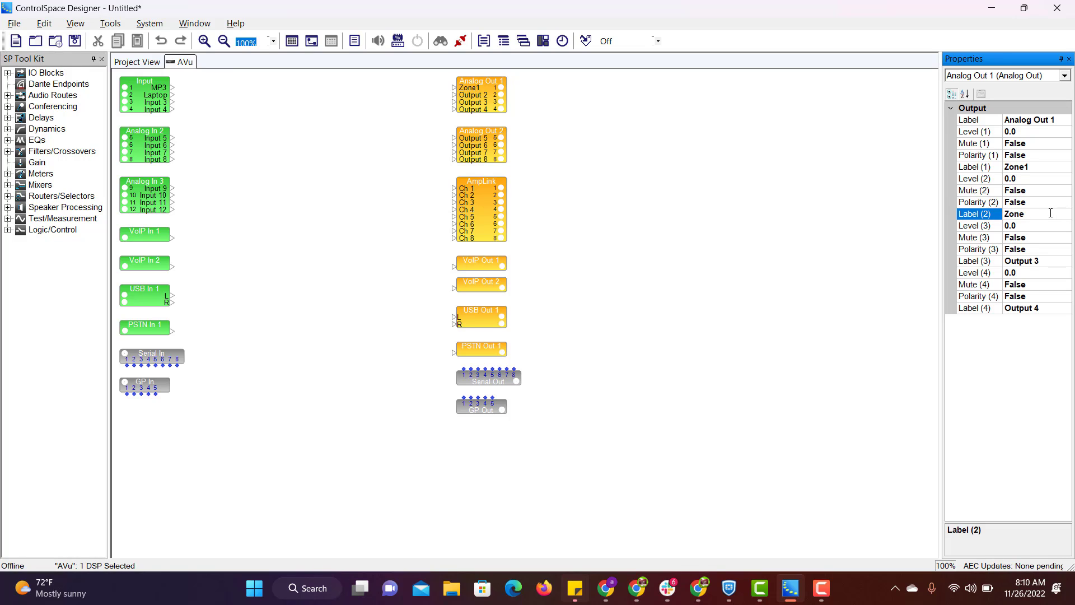
click(1059, 259)
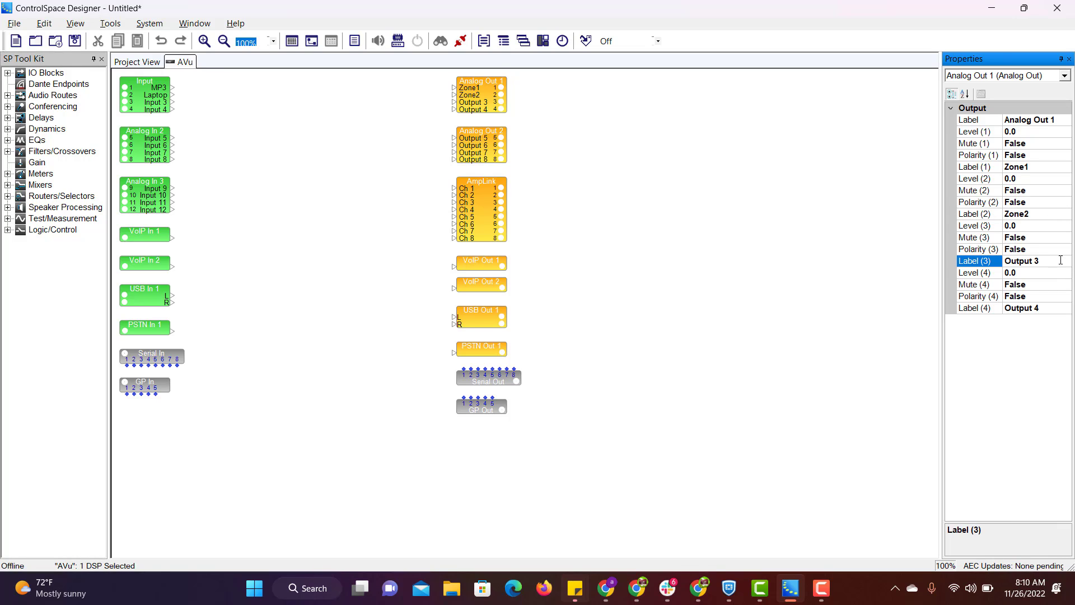
text(Zone3)
key(Return)
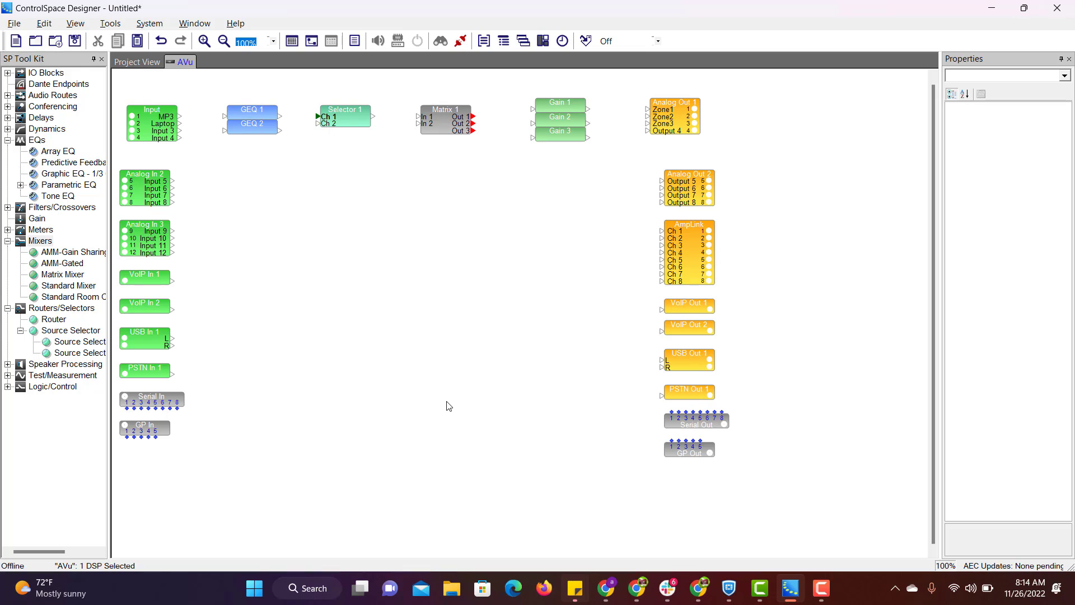
Connect MP3 to GEQ 1, Laptop to GEQ 2, and Selector 1 to Matrix 1 In 1
drag(179, 116, 223, 116)
drag(179, 123, 421, 116)
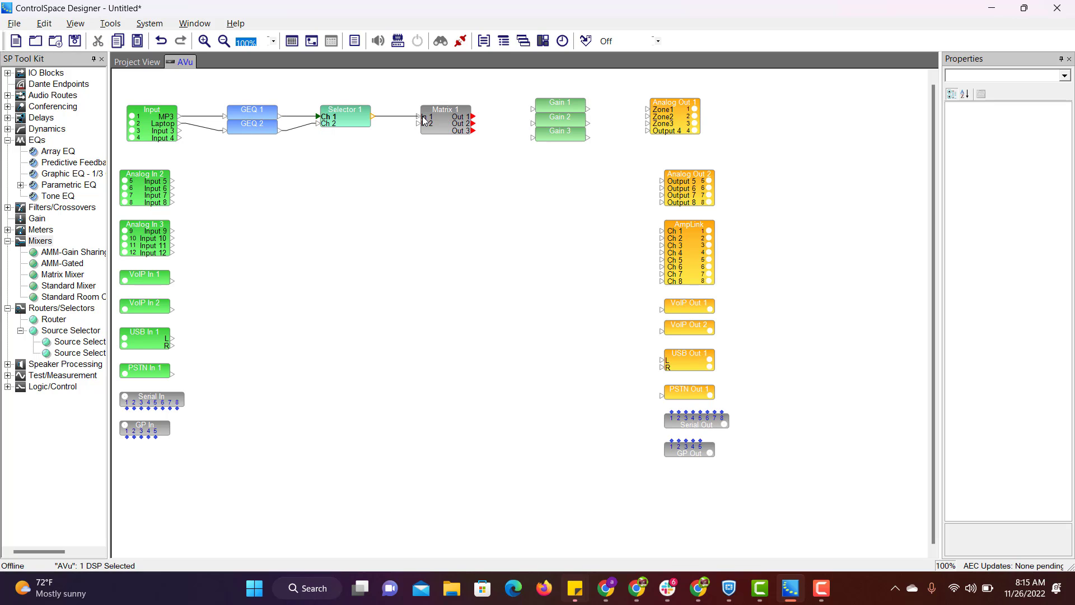
click(421, 116)
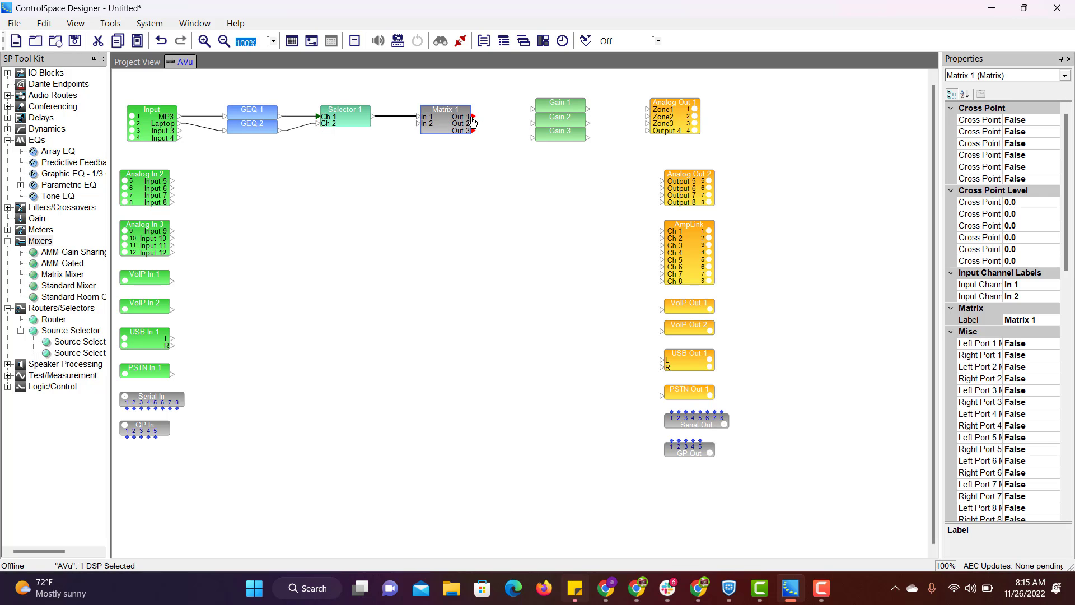
Wire Matrix 1 Out 1 into Gain 1 and the Gain outputs into Zone1–Zone3
drag(474, 117, 533, 137)
drag(588, 110, 645, 117)
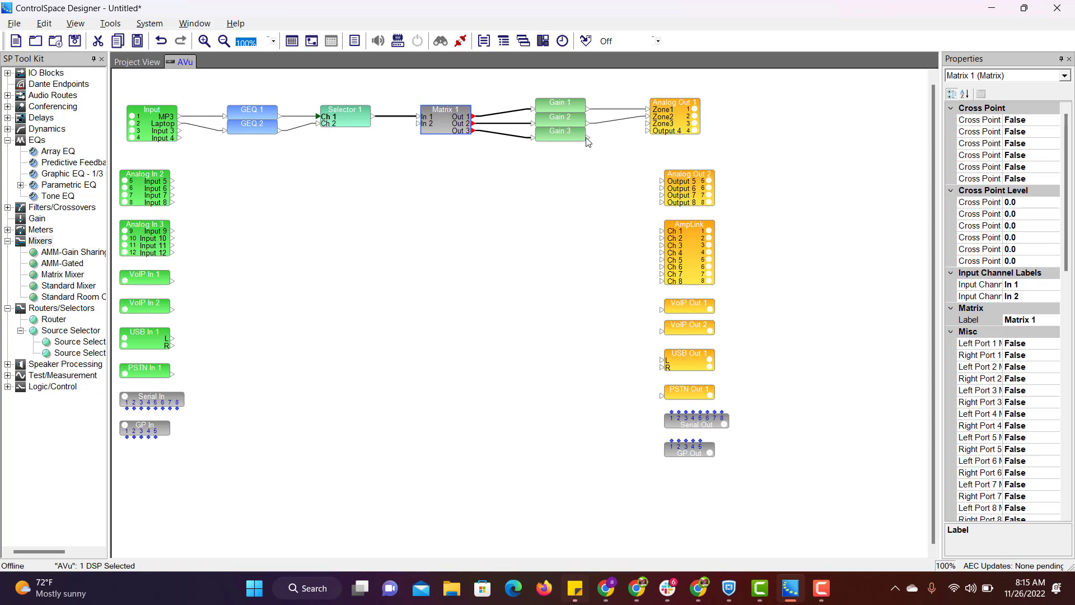
drag(589, 138, 644, 124)
Check Gain 1's fader, leave it at 0 dB, and minimize its window
click(556, 102)
double_click(557, 105)
mouse_move(51, 101)
mouse_down()
mouse_move(52, 176)
mouse_move(53, 100)
mouse_up()
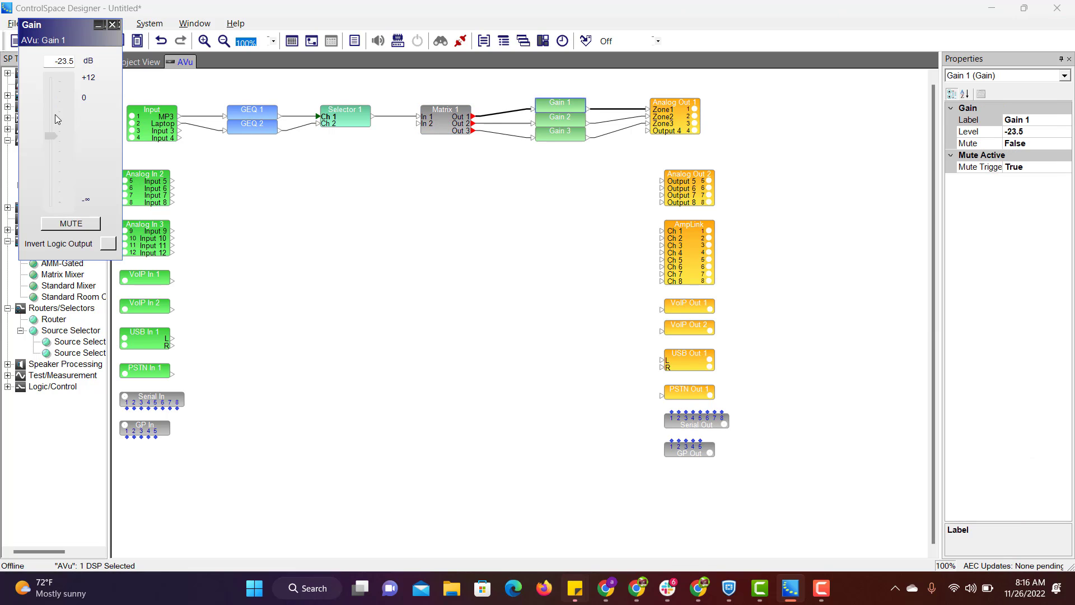
click(99, 25)
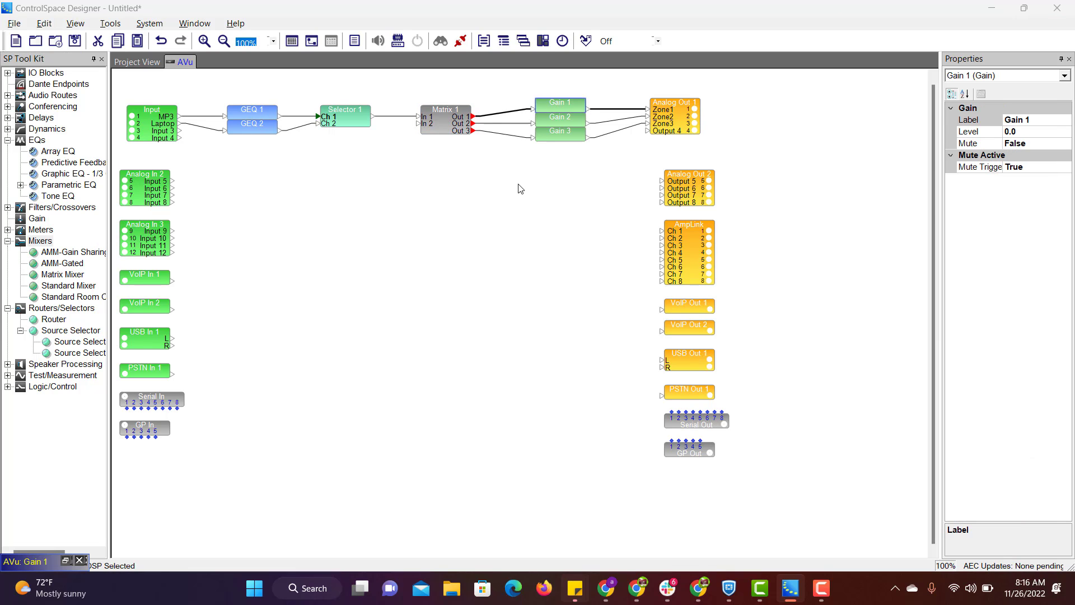
Set the Input block's Laptop port spacing to 1
click(167, 128)
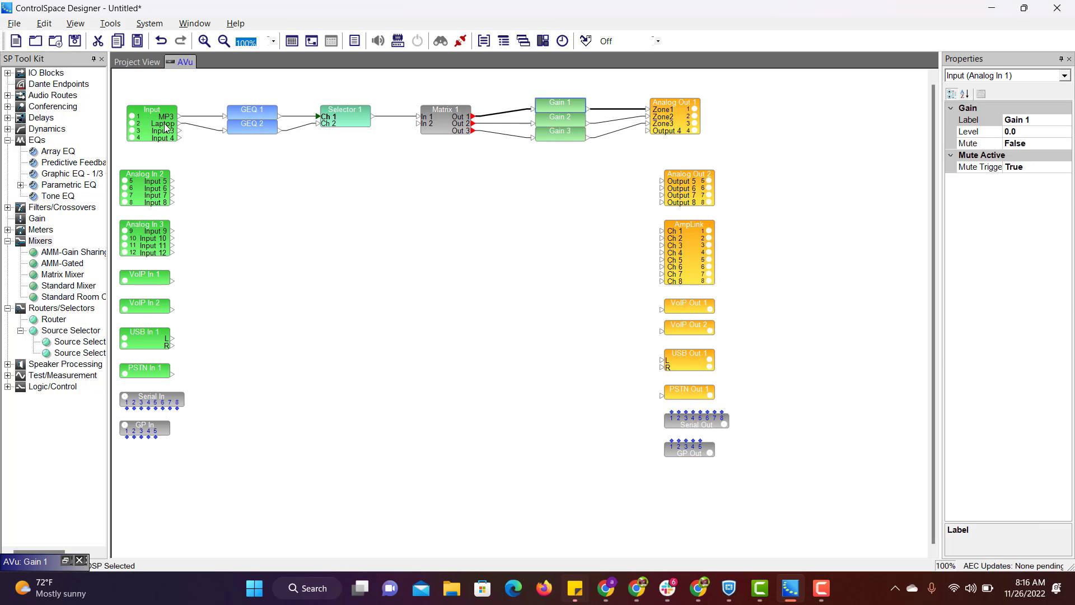
right_click(166, 126)
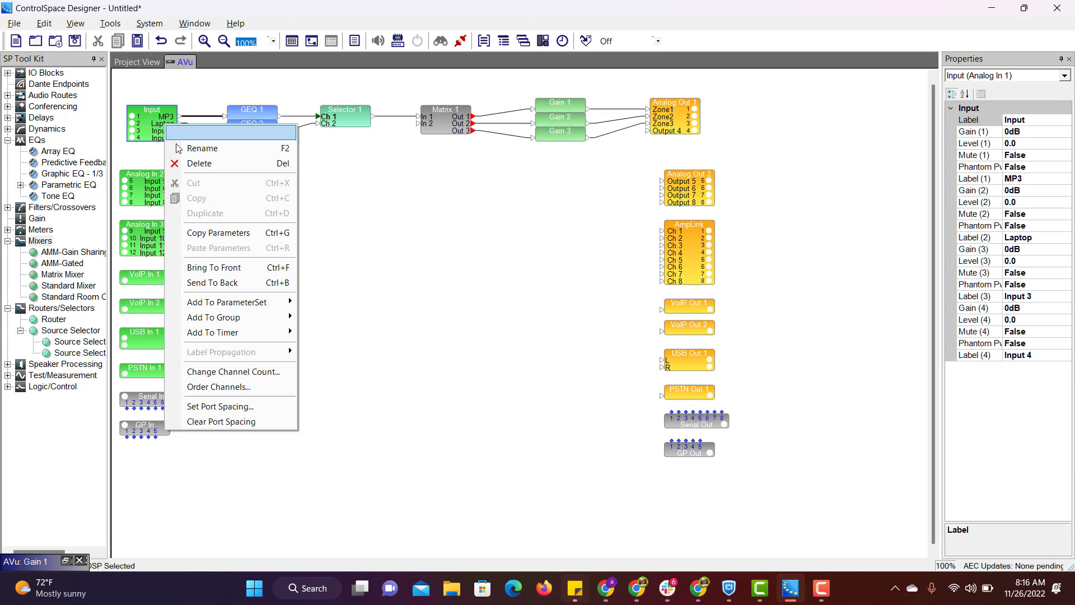
click(230, 407)
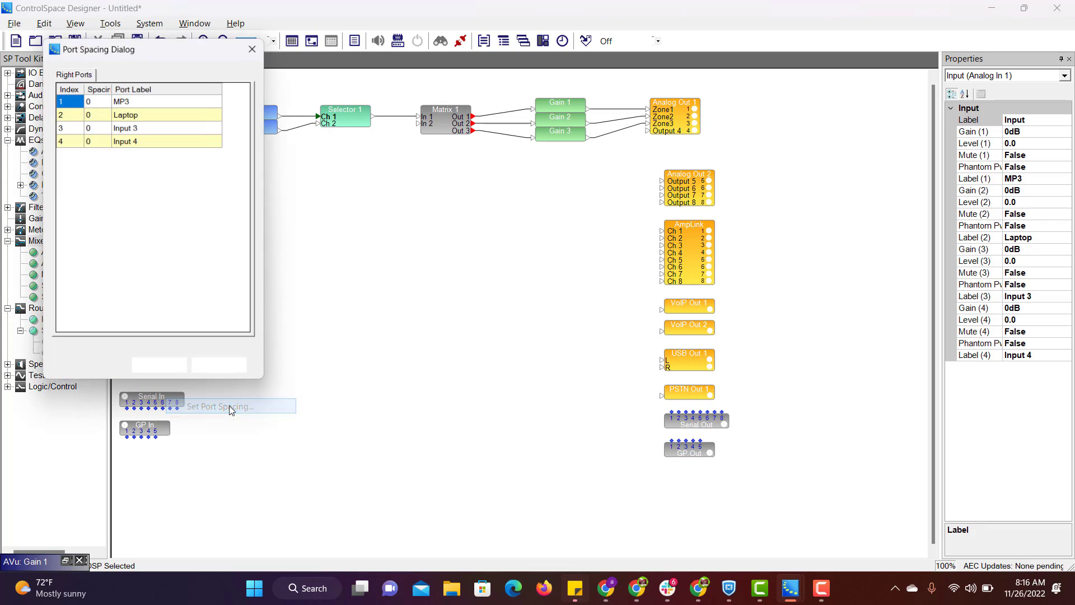
click(100, 114)
text(1)
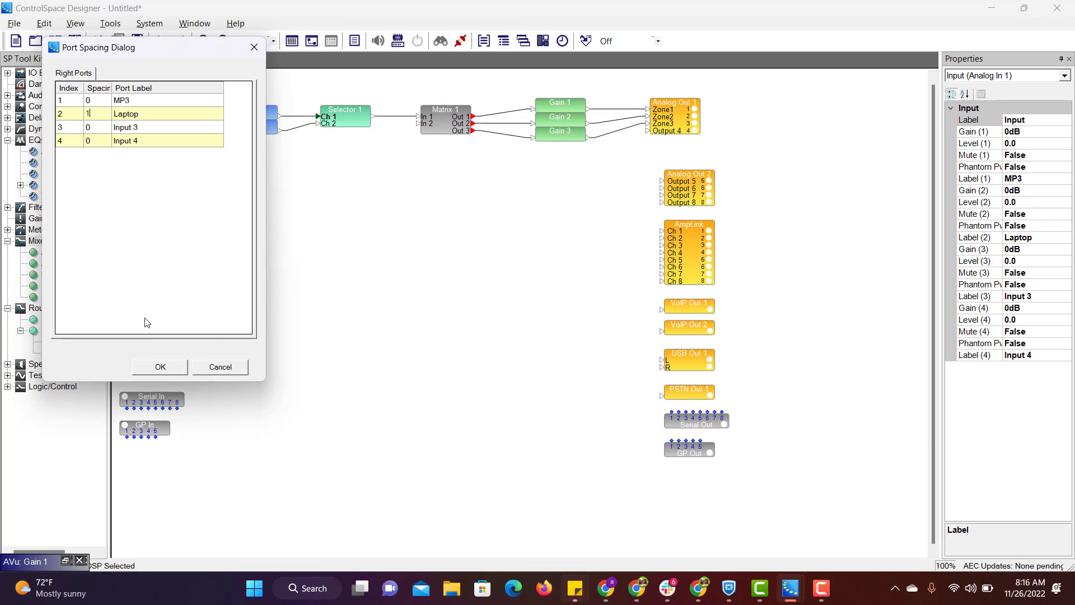
click(162, 367)
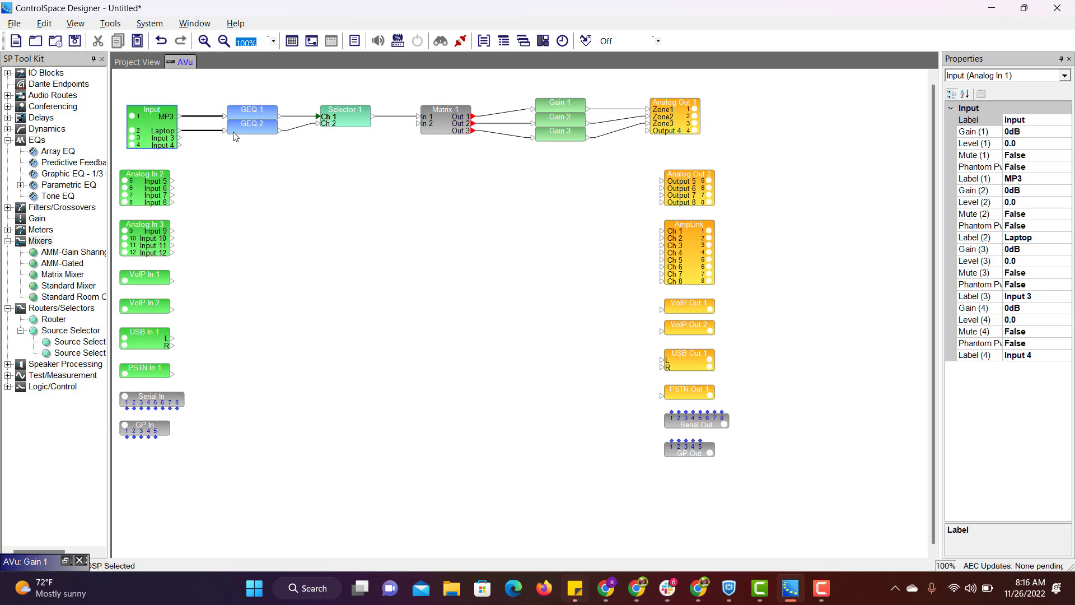
Set Selector 1's Ch 2 port spacing to 1
right_click(338, 118)
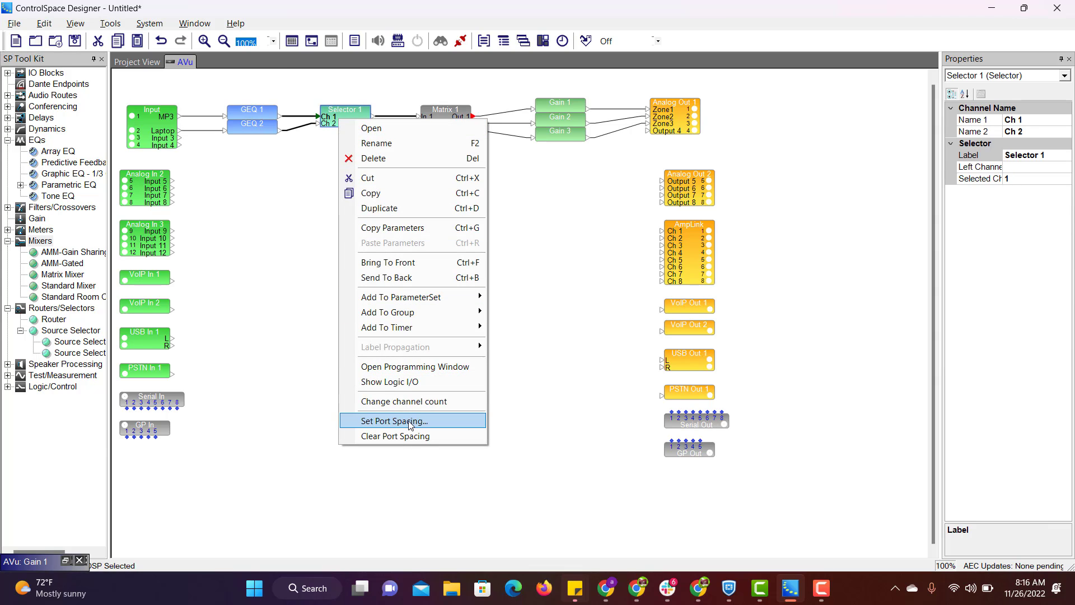
click(411, 425)
click(122, 133)
text(1)
click(177, 384)
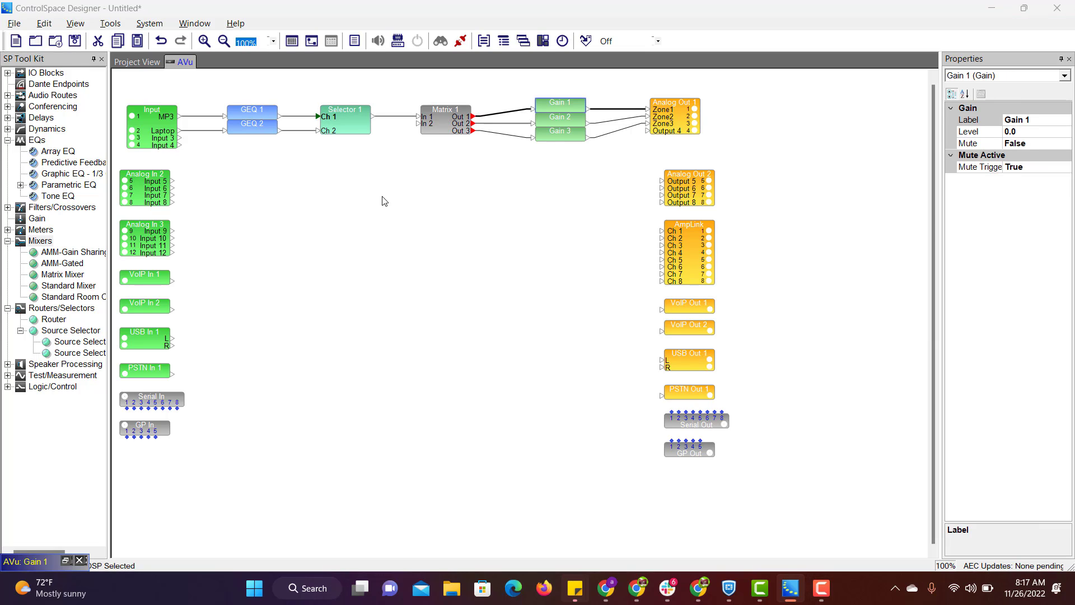
In Selector 1's Properties, change Name 1 from Ch 1 to MP3 and Name 2 to Laptop
click(341, 120)
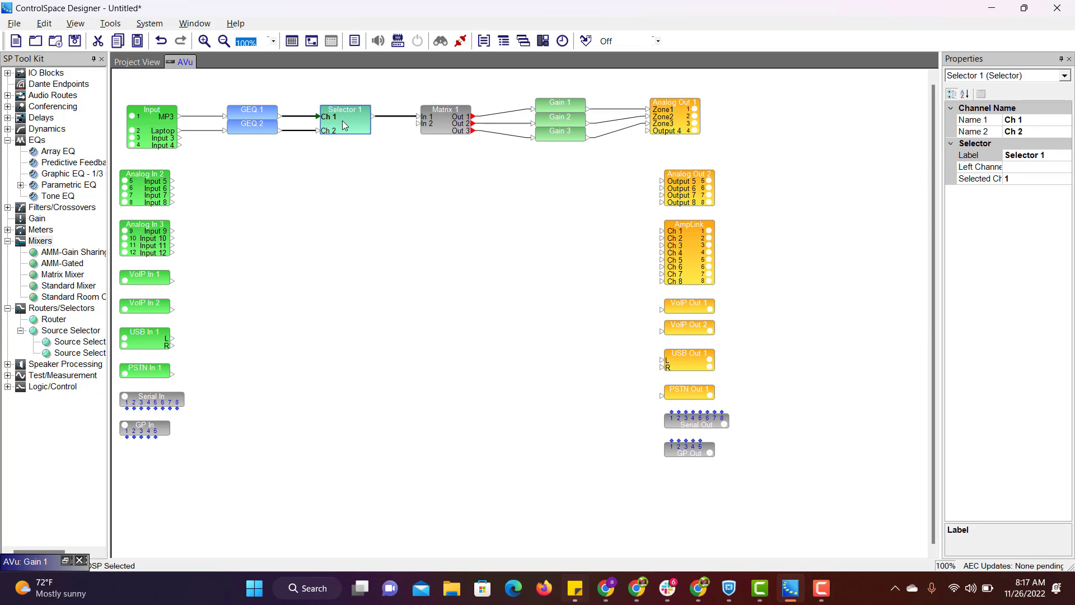
click(1037, 120)
drag(1036, 120, 946, 122)
text(MP3)
key(Return)
click(1037, 132)
key(BackSpace)
key(BackSpace)
key(BackSpace)
text(Lptop)
key(BackSpace)
key(BackSpace)
key(BackSpace)
key(BackSpace)
key(BackSpace)
key(BackSpace)
text(Laptop)
key(Return)
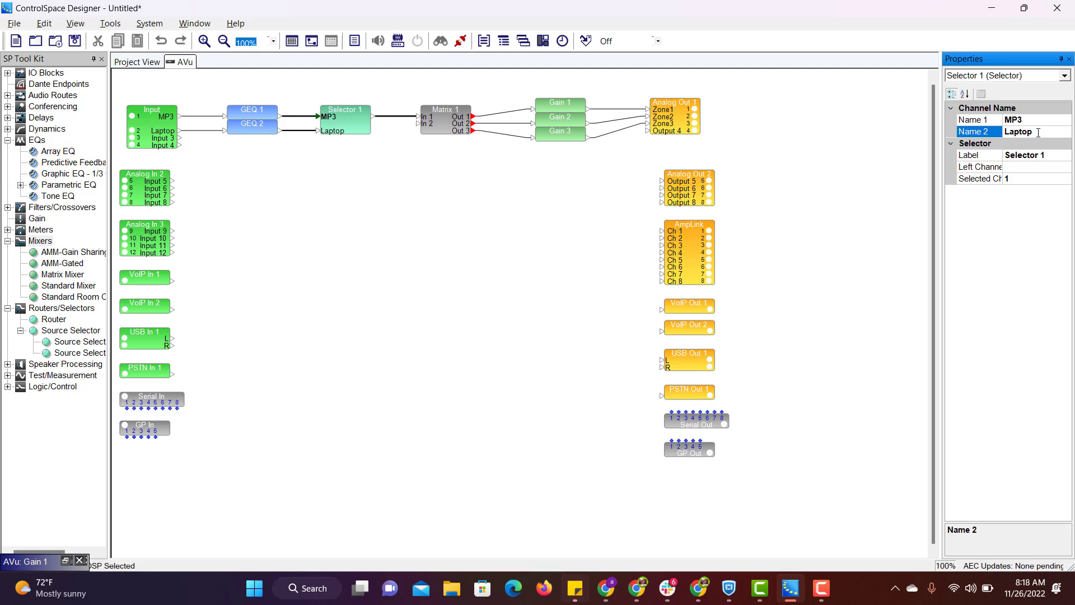
click(333, 127)
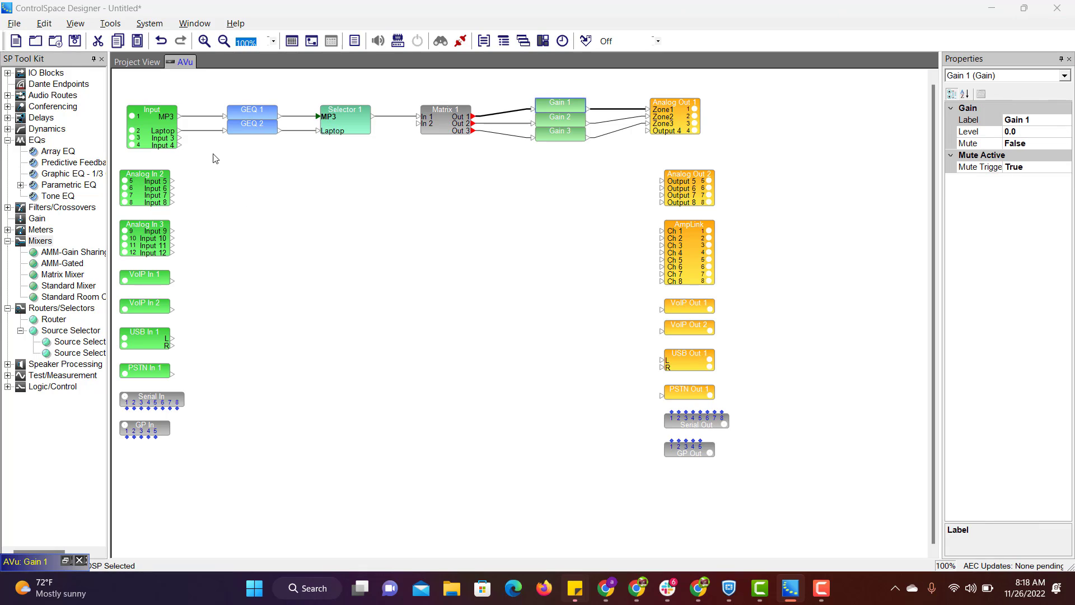
Set the MP3-to-GEQ 1 wire's Start Label to MP3 in its wire properties
right_click(196, 119)
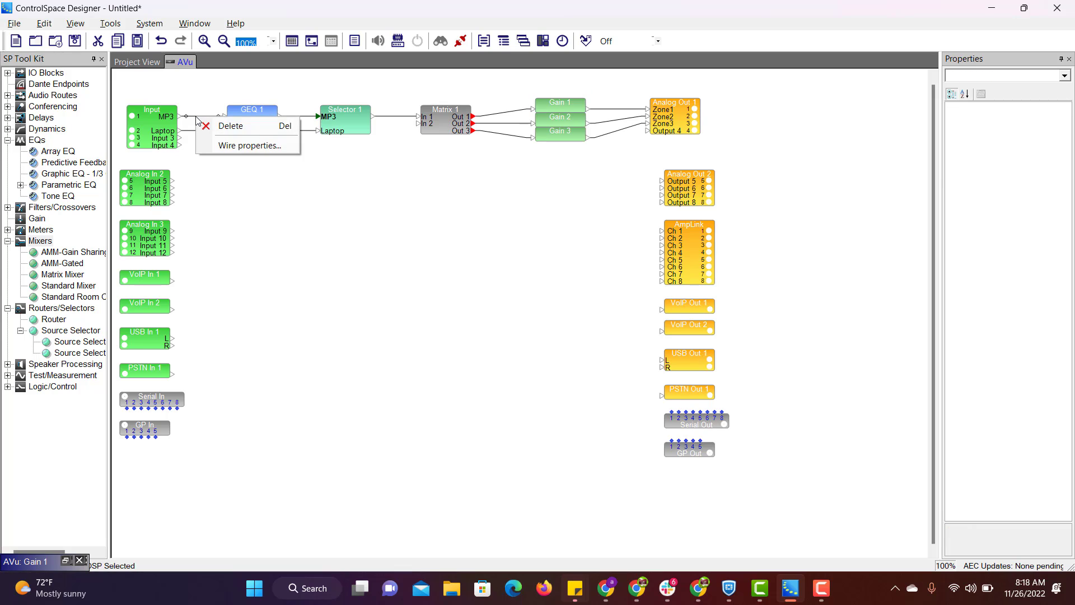
click(240, 148)
click(228, 131)
text(mp)
key(BackSpace)
key(BackSpace)
text(MP)
text(#)
key(BackSpace)
text(3)
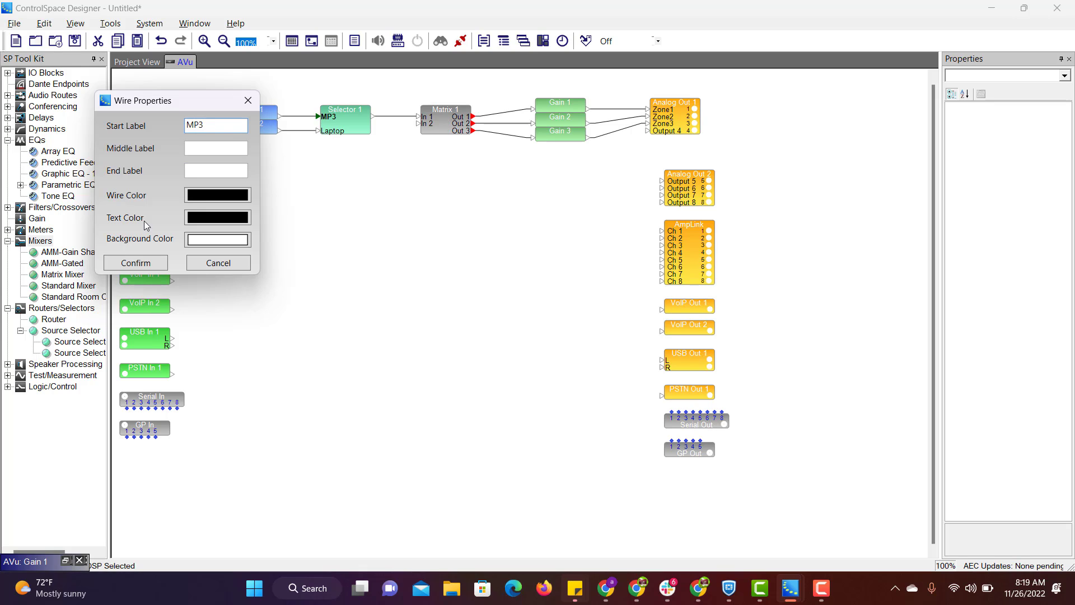
click(147, 264)
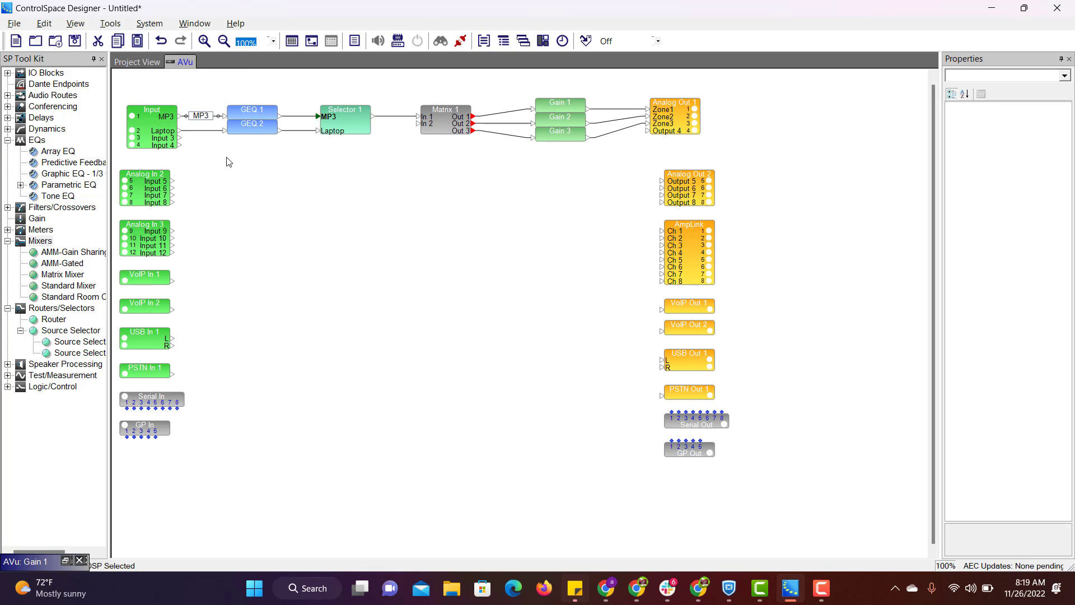